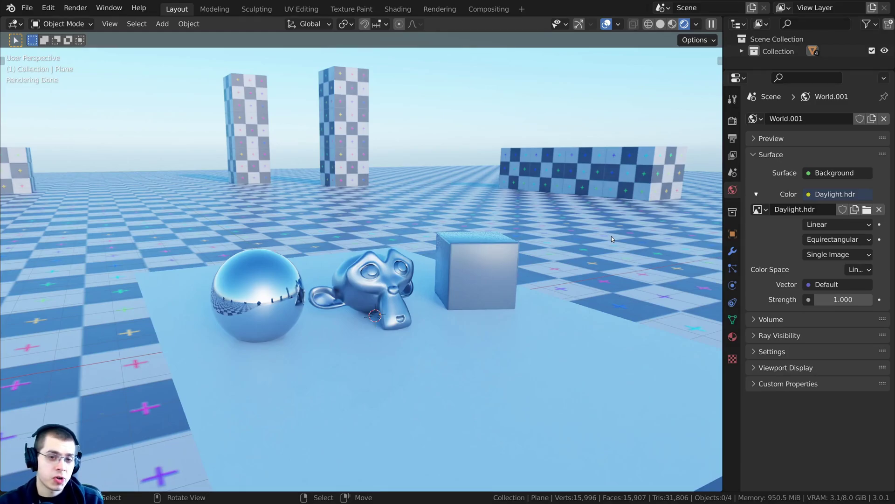
Orbit the view around the sphere, monkey and cube on the checkerboard
middle_click_drag(611, 236, 526, 241)
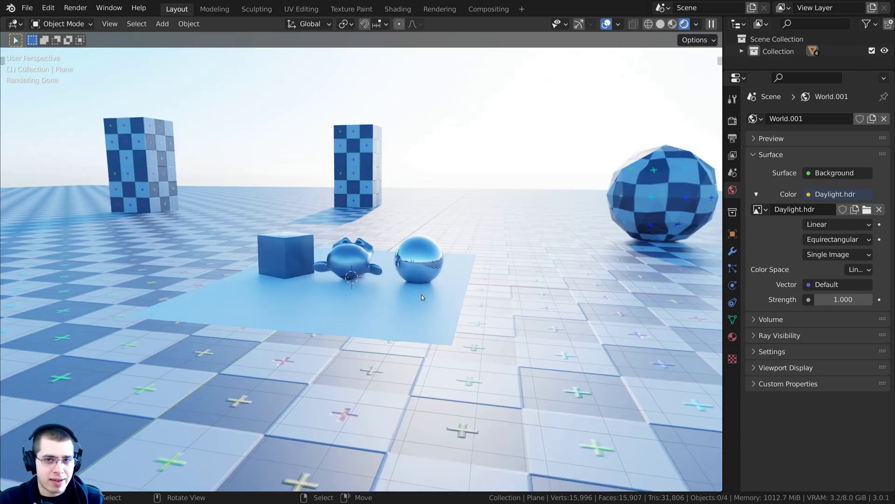
scroll(421, 295, "up", 2)
middle_click_drag(431, 298, 475, 315)
middle_click_drag(342, 371, 212, 339)
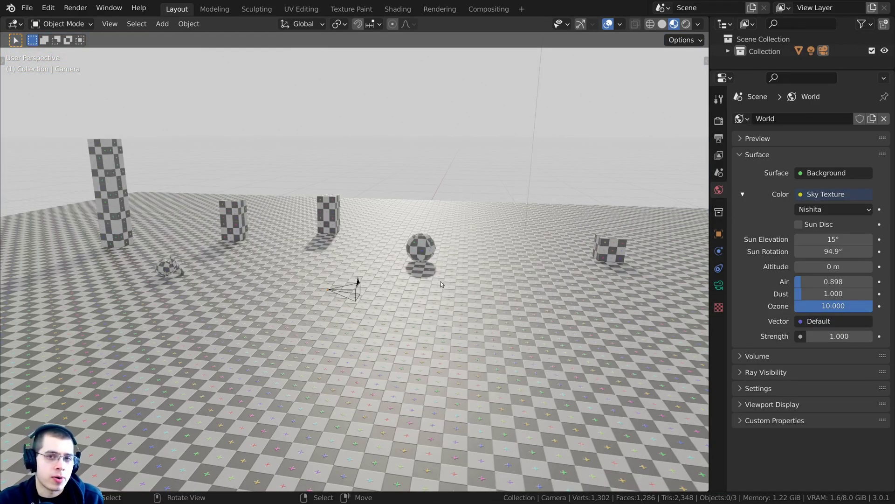
middle_click_drag(441, 281, 404, 320)
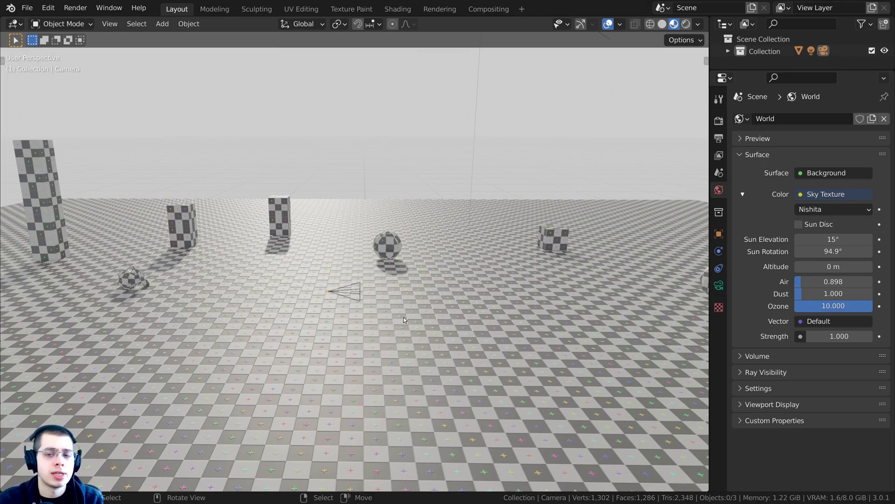
mouse_move(393, 302)
middle_mouse_down()
mouse_move(505, 257)
mouse_move(448, 247)
mouse_move(301, 250)
mouse_move(339, 258)
mouse_move(355, 286)
middle_mouse_up()
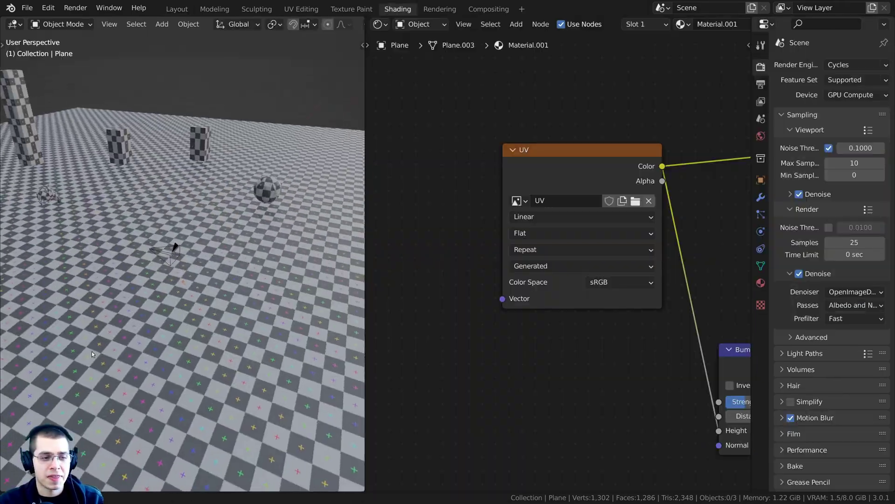
mouse_move(174, 245)
middle_mouse_down()
mouse_move(128, 369)
mouse_move(180, 379)
mouse_move(196, 248)
mouse_move(230, 340)
mouse_move(242, 328)
middle_mouse_up()
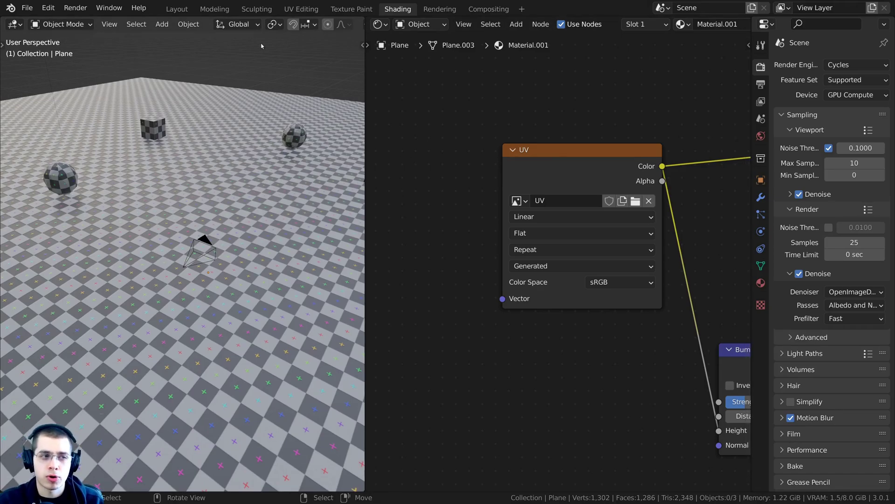
Show the Nishita Sky world settings in a widened Properties editor
left_click(760, 136)
left_click_drag(750, 140, 717, 140)
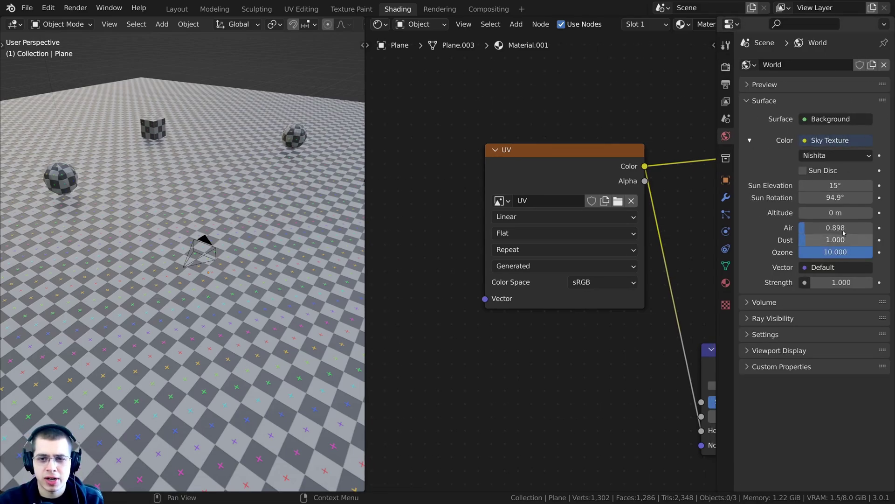
middle_click_drag(302, 321, 297, 320)
Switch to the Layout workspace and orbit the rendered view toward the horizon
left_click(177, 9)
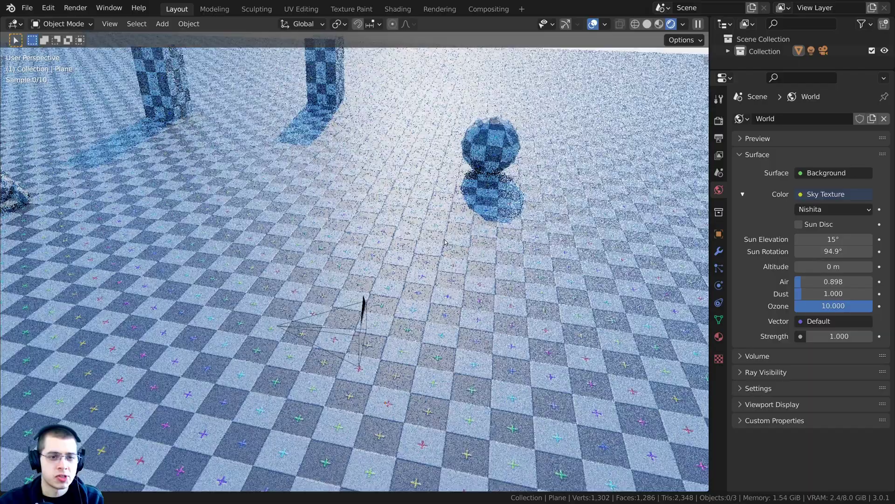
mouse_move(541, 242)
middle_mouse_down()
mouse_move(550, 271)
mouse_move(228, 132)
mouse_move(175, 128)
middle_mouse_up()
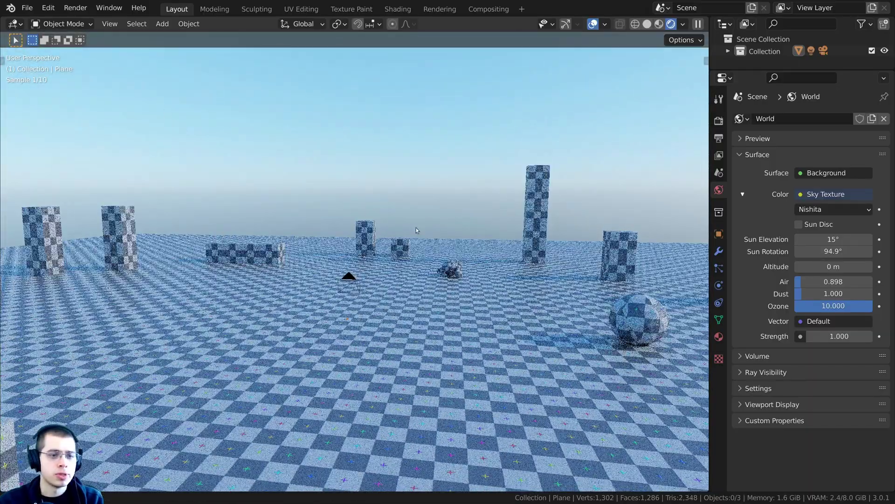
middle_click_drag(368, 216, 406, 67)
middle_click_drag(478, 134, 502, 149)
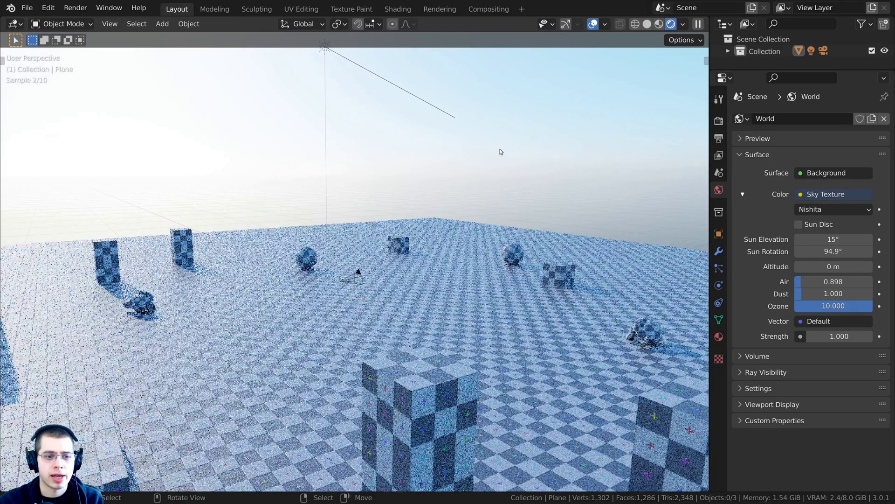
middle_click_drag(370, 96, 218, 131)
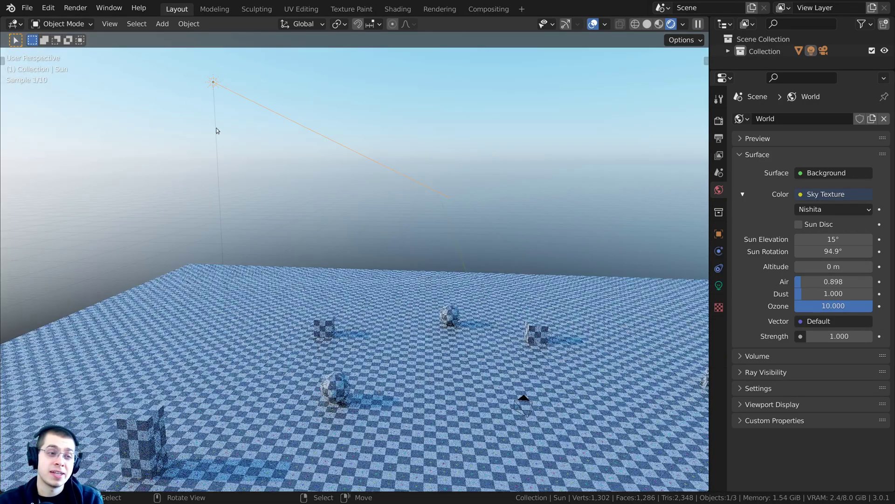
Move the Sun lamp high to the upper left, then deselect it
left_click(355, 140)
key("g")
left_click(506, 202)
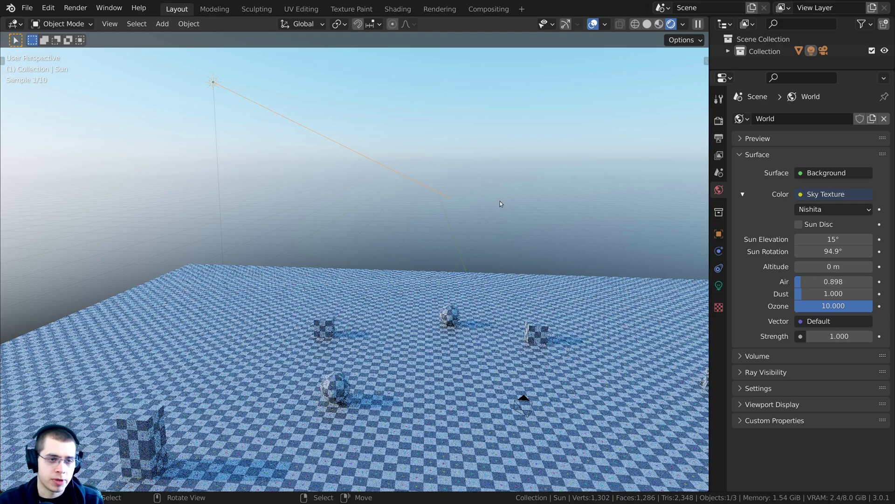
key("alt+a")
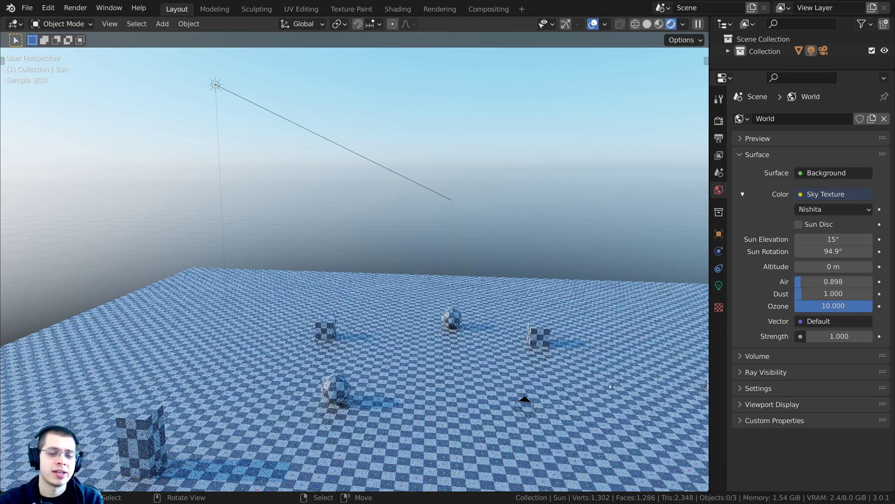
middle_click_drag(281, 321, 491, 267)
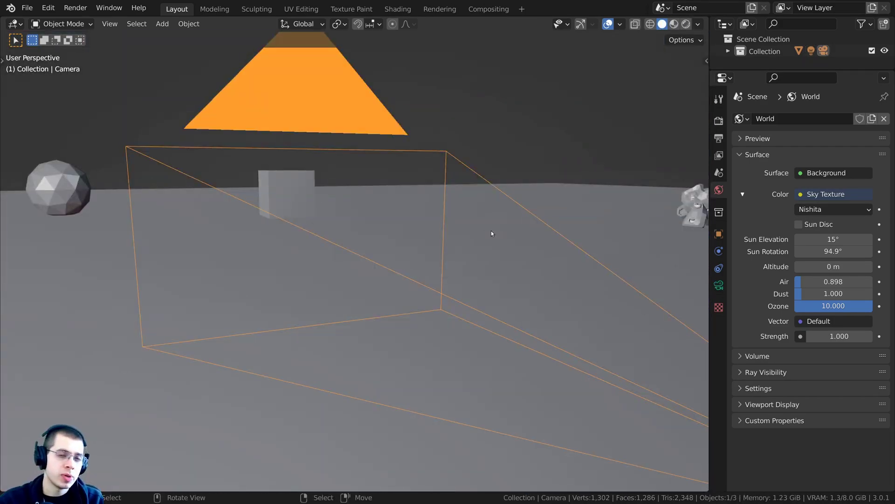
Orbit the solid-shaded view around the scene objects
scroll(491, 230, "down", 5)
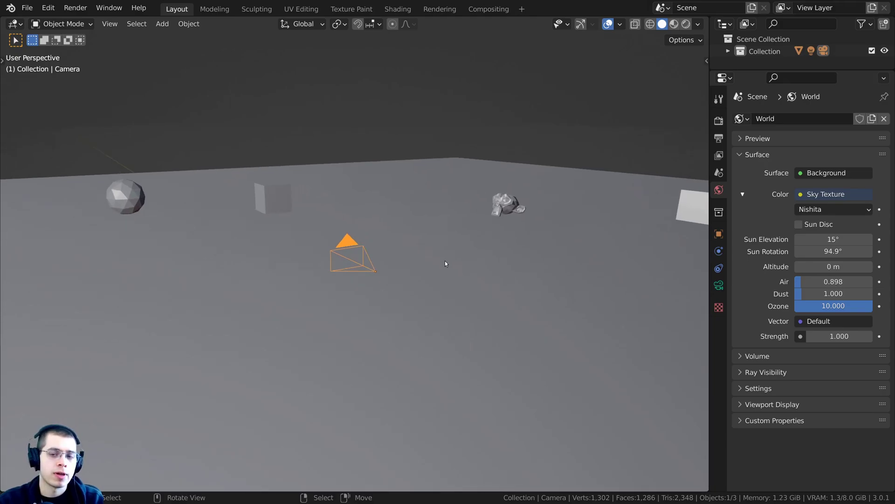
middle_click_drag(444, 262, 300, 370)
key("alt+a")
middle_click_drag(386, 269, 469, 266)
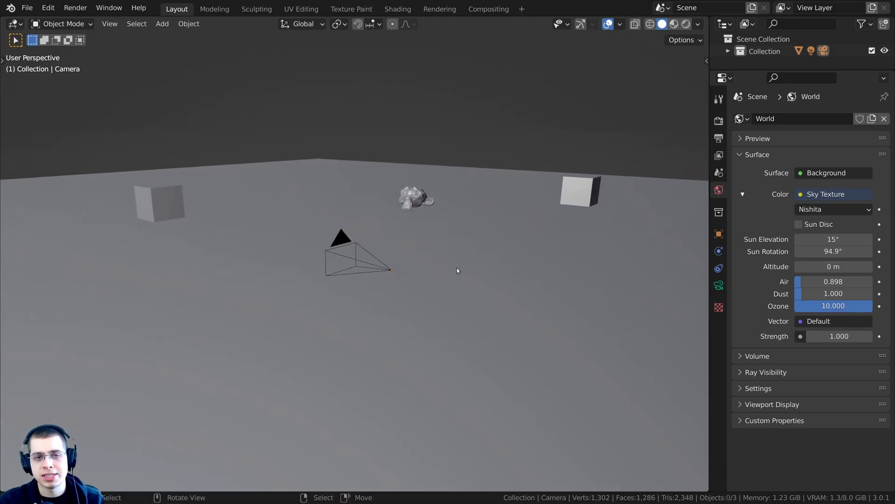
key("shift+a")
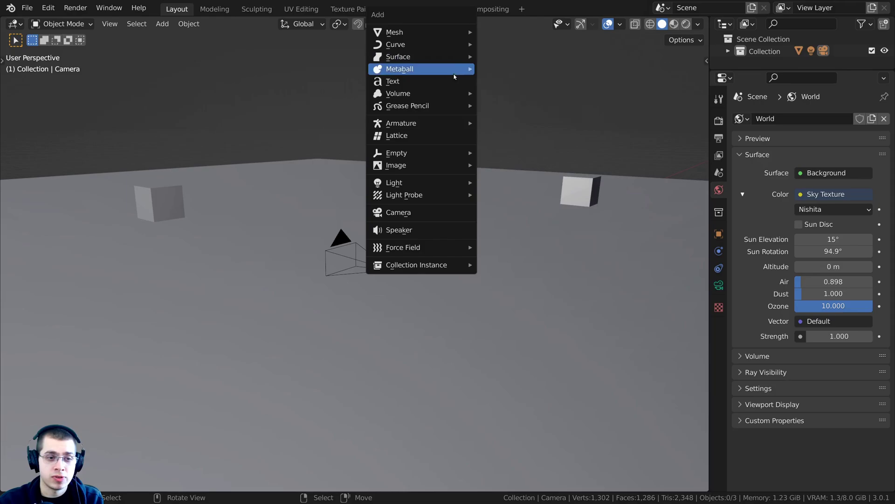
middle_click_drag(399, 279, 400, 275)
Look through the scene camera, framing the low-poly sphere and the cube
left_click(400, 275)
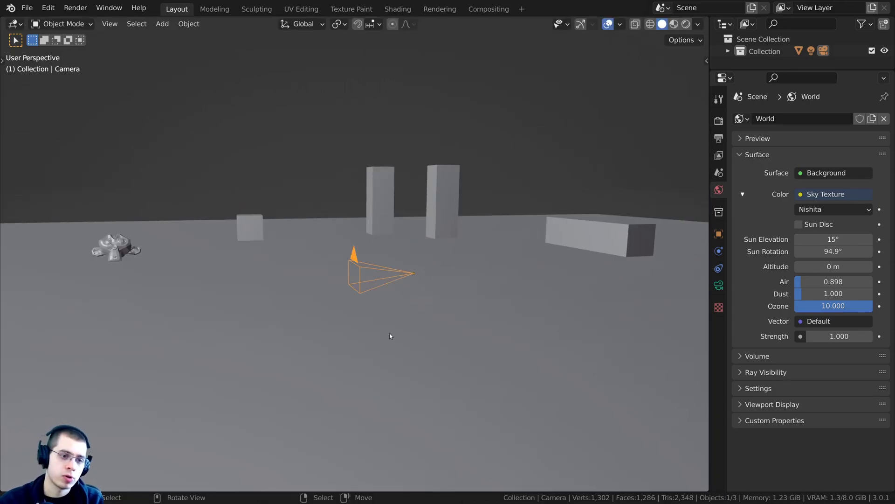
key("KP_0")
scroll(390, 335, "down", 2)
left_click(506, 330)
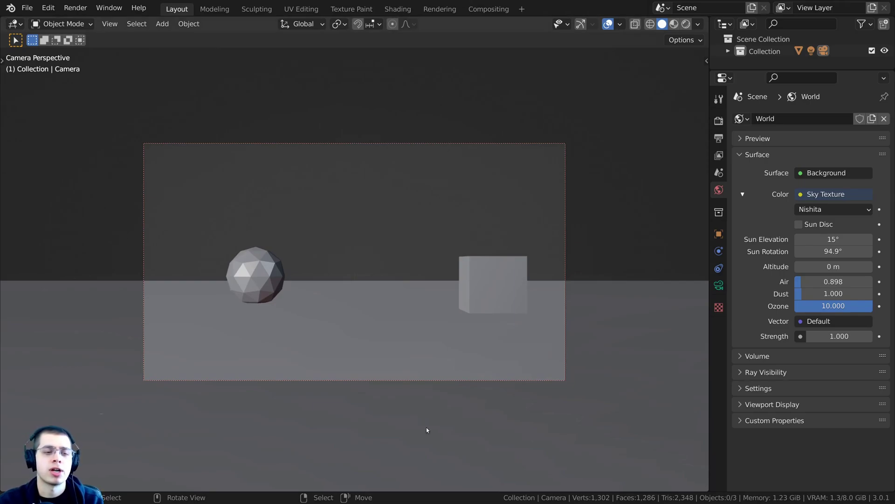
scroll(471, 325, "up", 1)
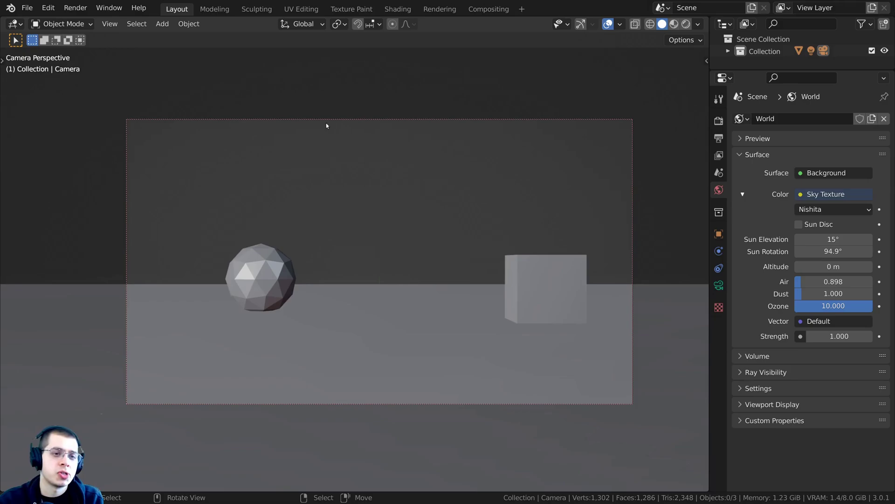
Show the camera's lens settings (Perspective, 50 mm, 0.1–100 m clipping) with Rendered viewport shading
left_click(263, 126)
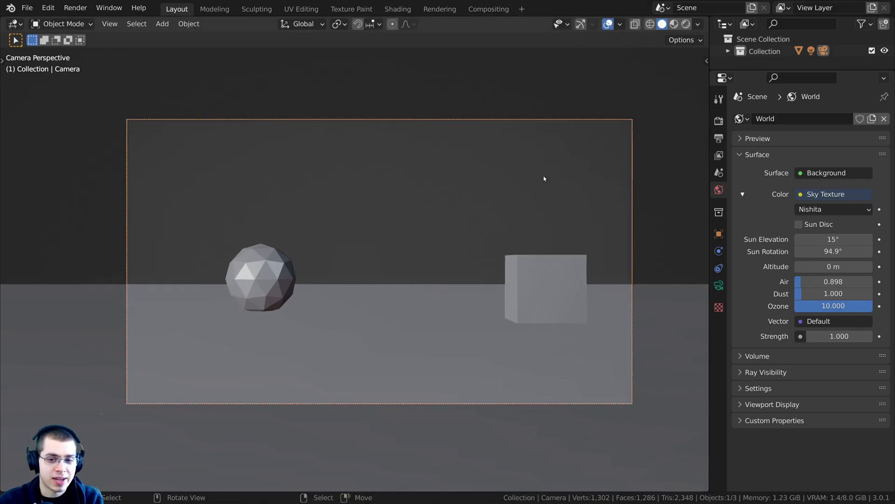
left_click(719, 284)
left_click_drag(709, 254, 693, 234)
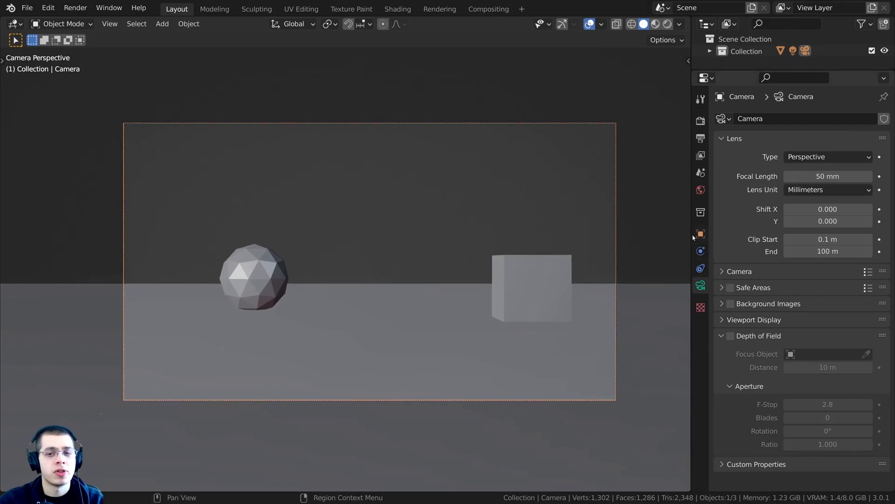
left_click(668, 24)
scroll(481, 123, "down", 1)
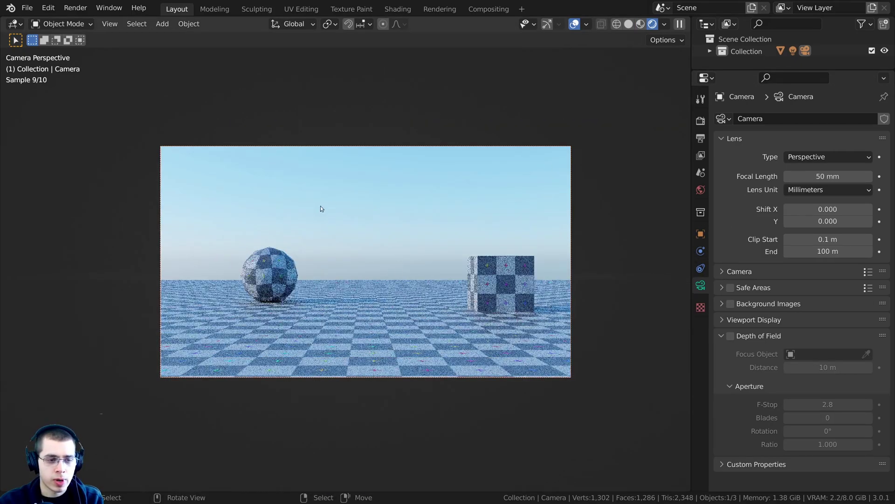
left_click(726, 139)
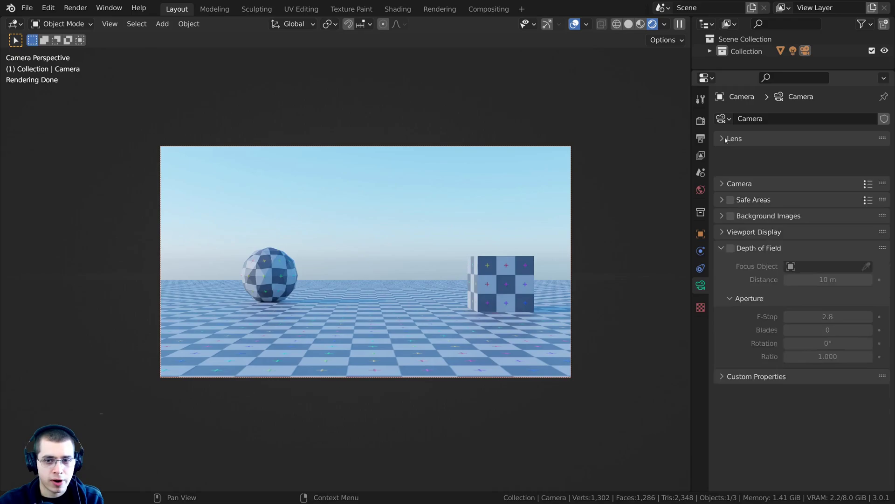
left_click(733, 139)
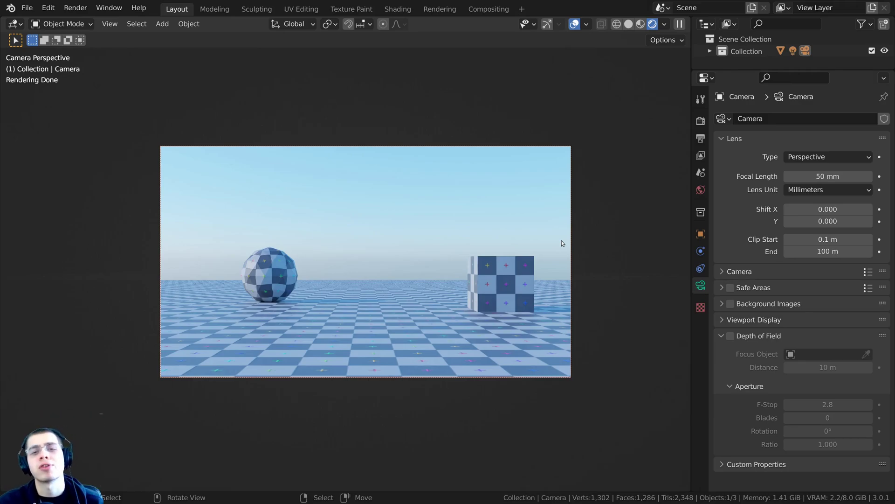
Make the camera Panoramic with Equirectangular projection (latitude −90° to 90°, longitude −180° to 180°)
left_click(804, 159)
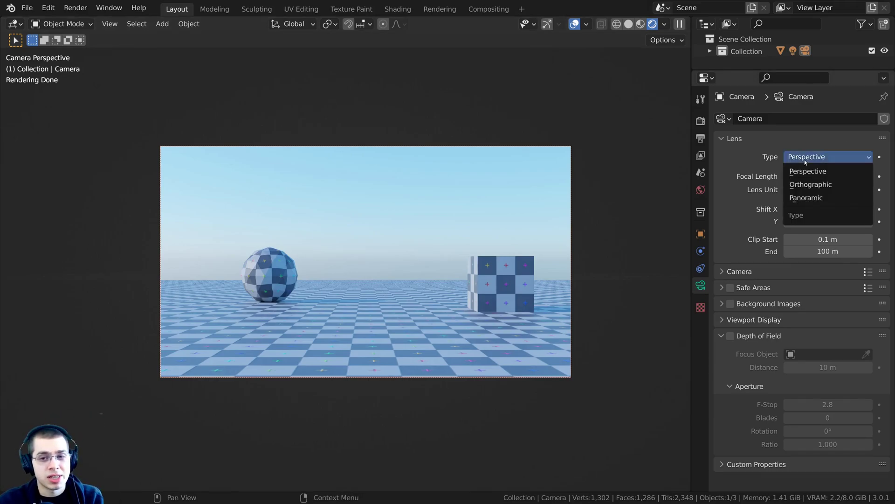
left_click(814, 198)
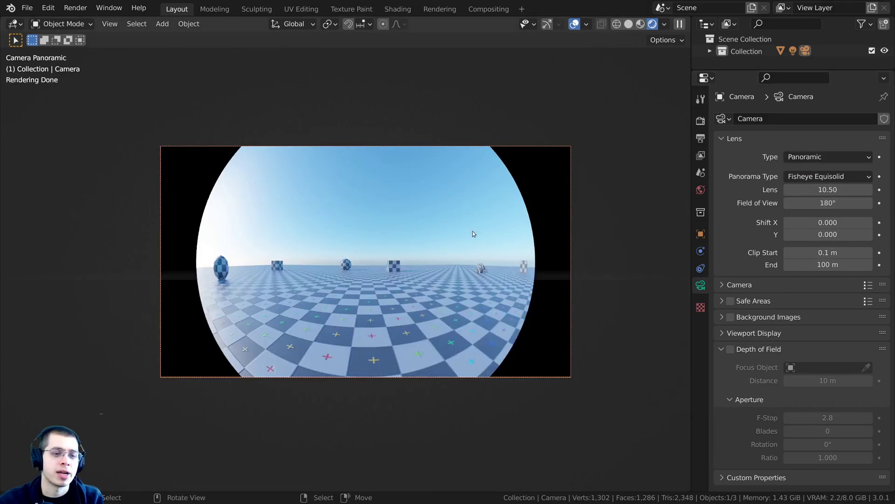
scroll(542, 153, "up", 1)
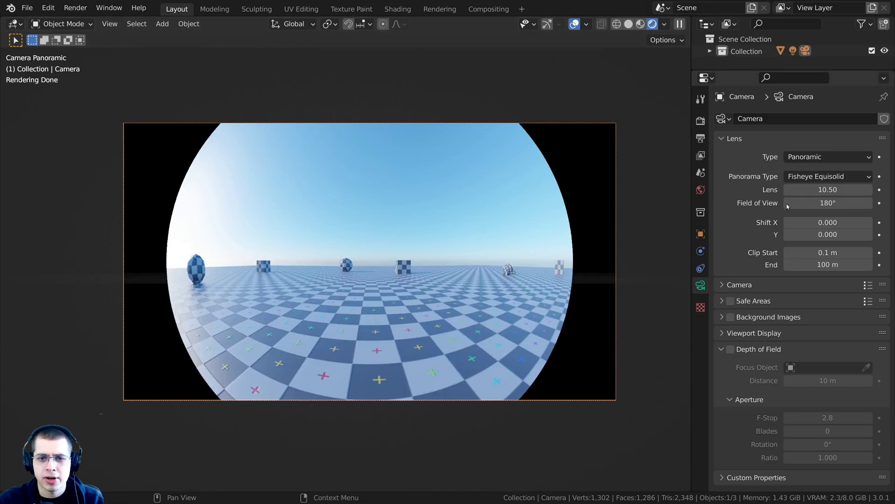
left_click(804, 179)
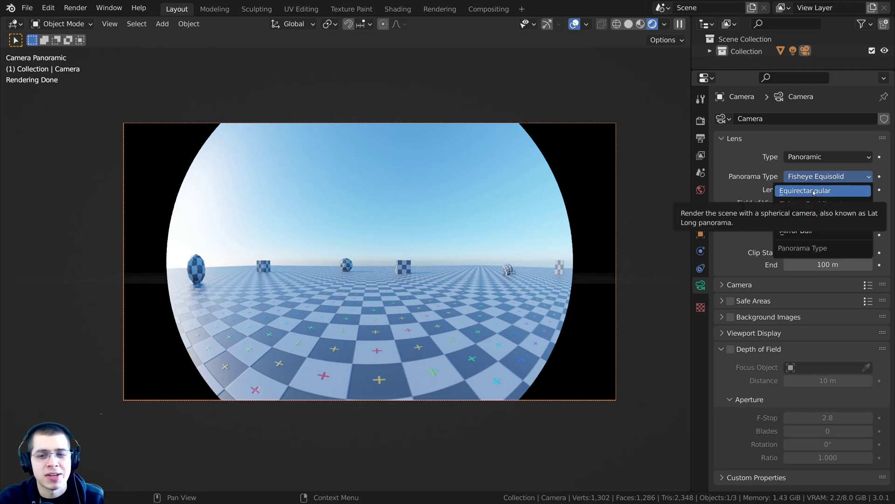
left_click(814, 191)
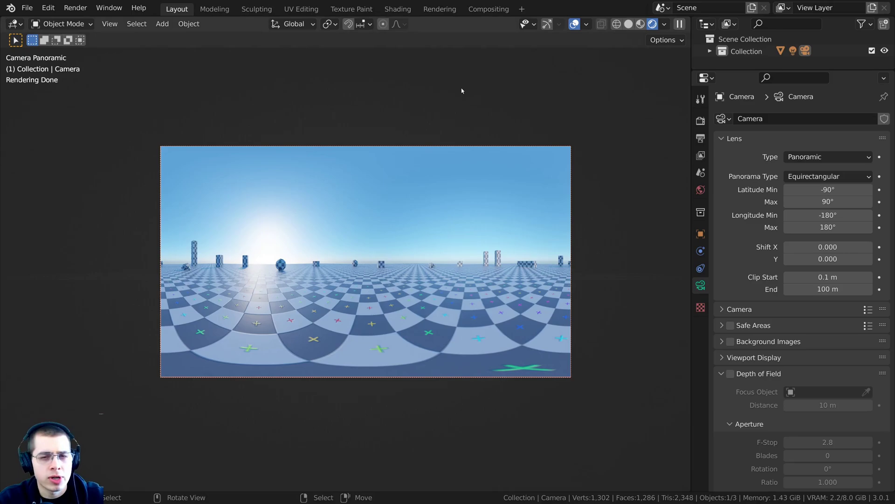
scroll(465, 163, "up", 1)
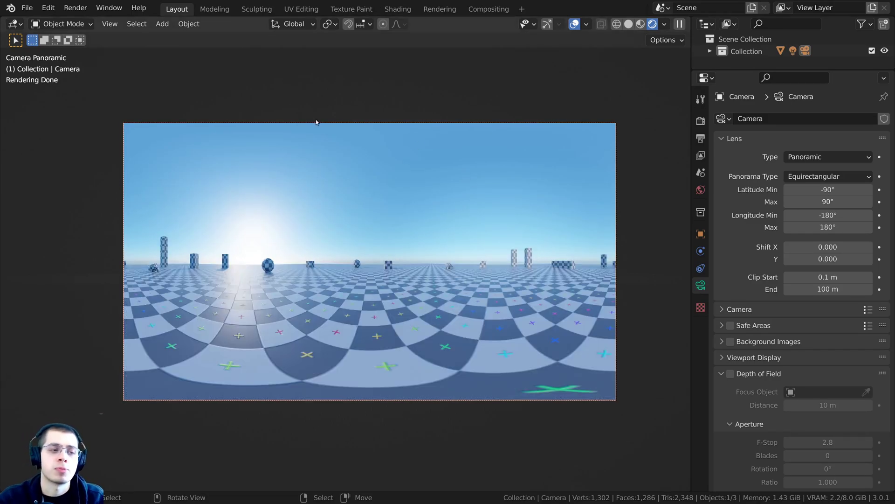
middle_click_drag(558, 144, 604, 130, "shift")
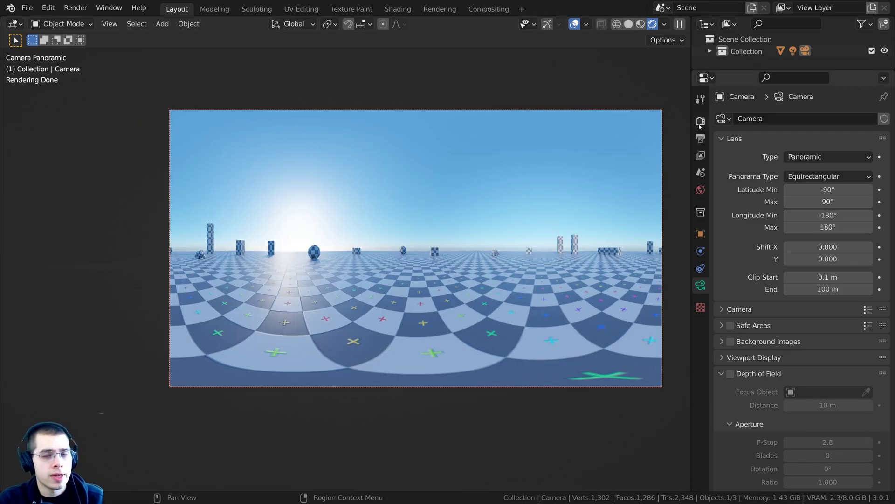
Set the output resolution to 2048 × 1024 px
left_click(700, 121)
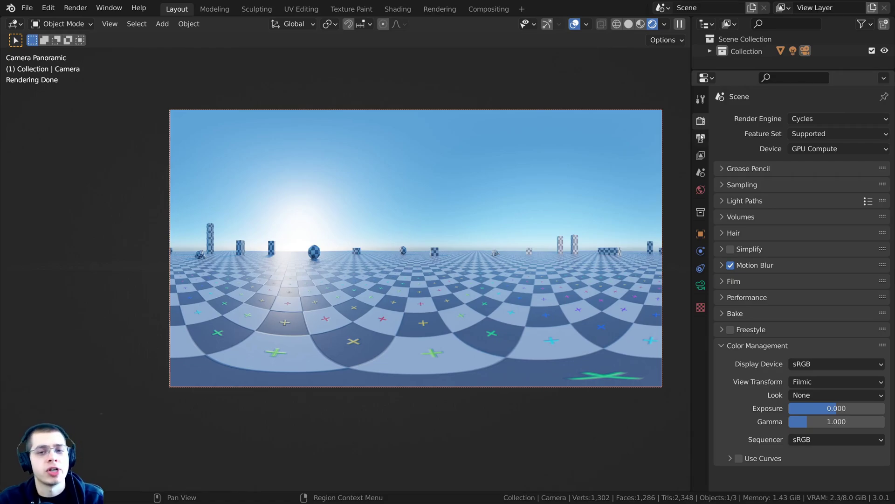
left_click(701, 138)
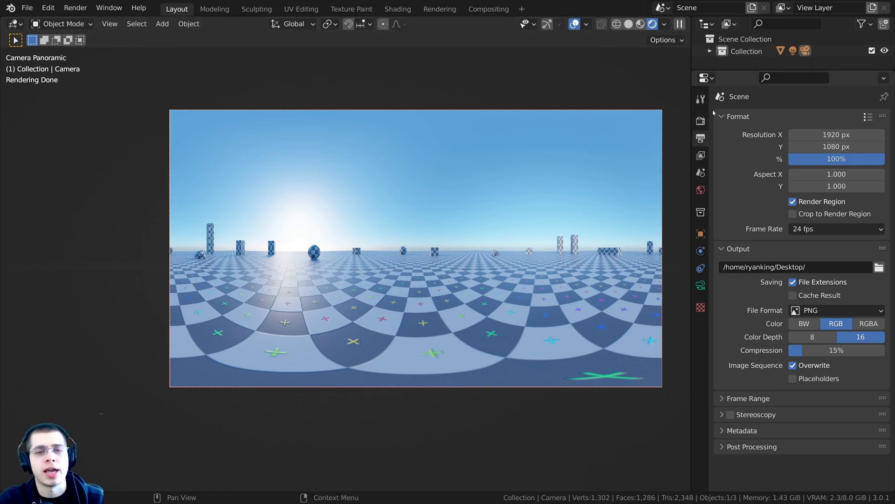
left_click(819, 134)
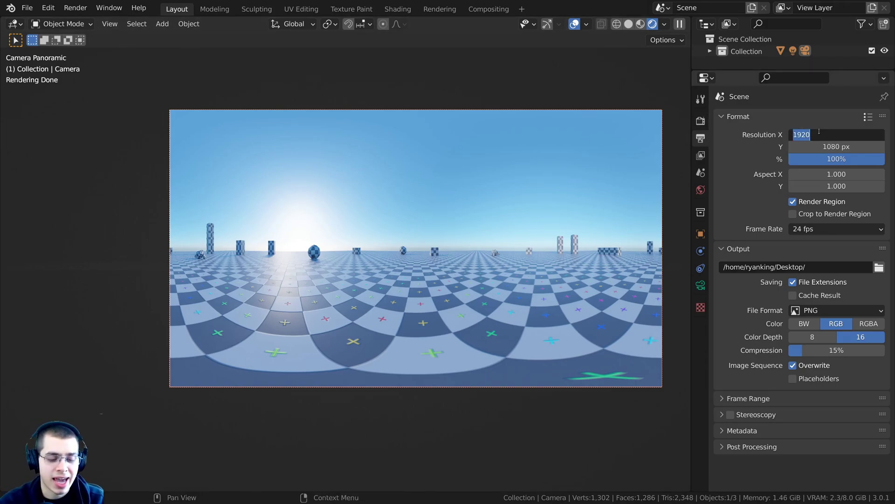
type("2048")
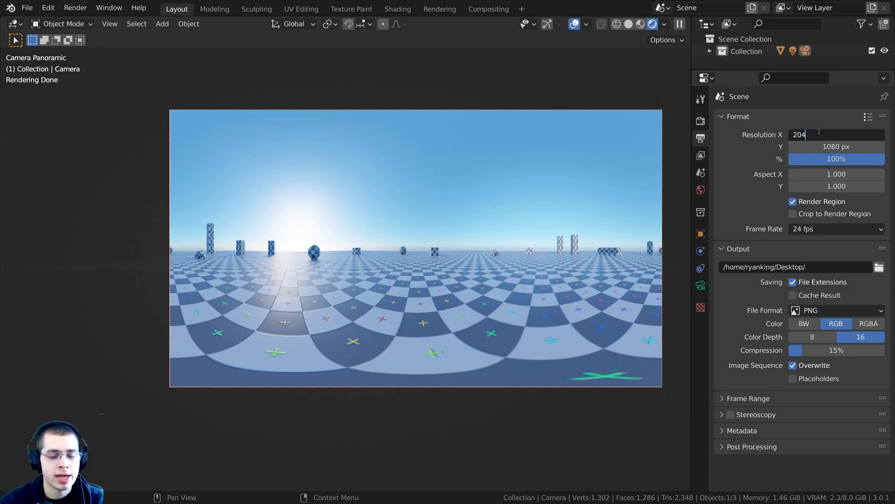
key("Return")
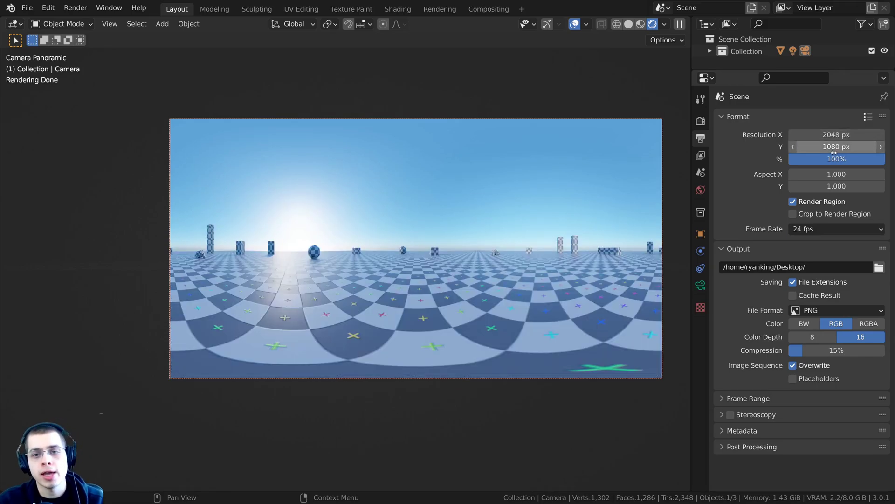
left_click(820, 147)
type("1024")
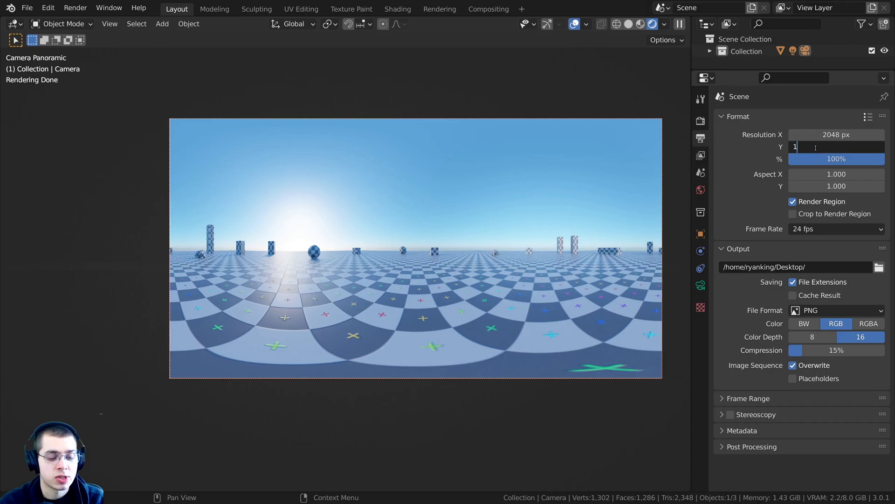
key("Return")
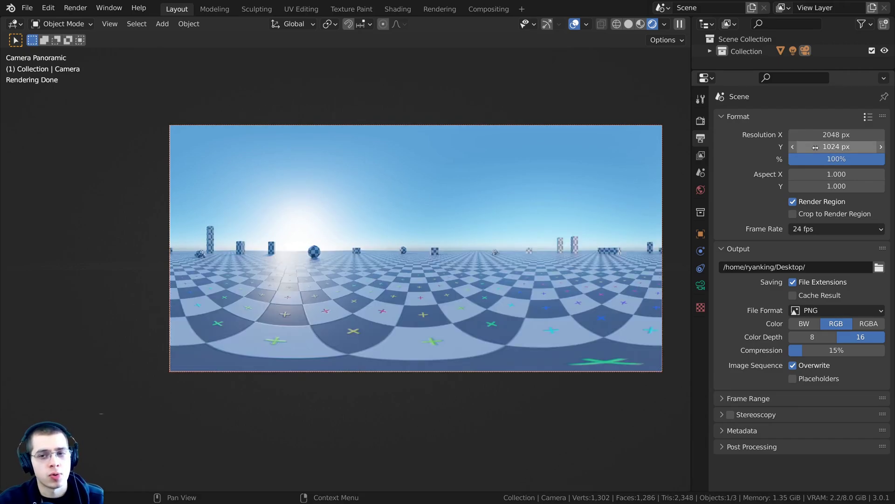
Scale the resolution to 400% and return to the Cycles render settings
middle_click_drag(582, 144, 542, 138, "shift")
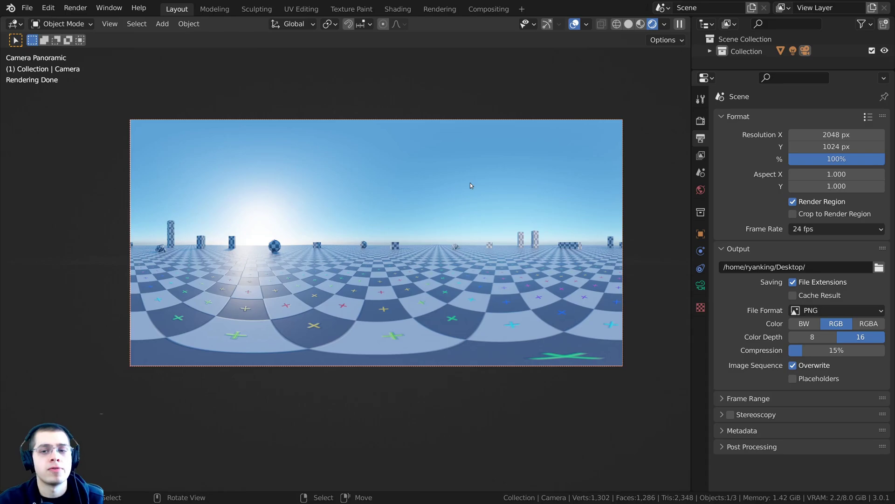
left_click_drag(818, 158, 855, 165)
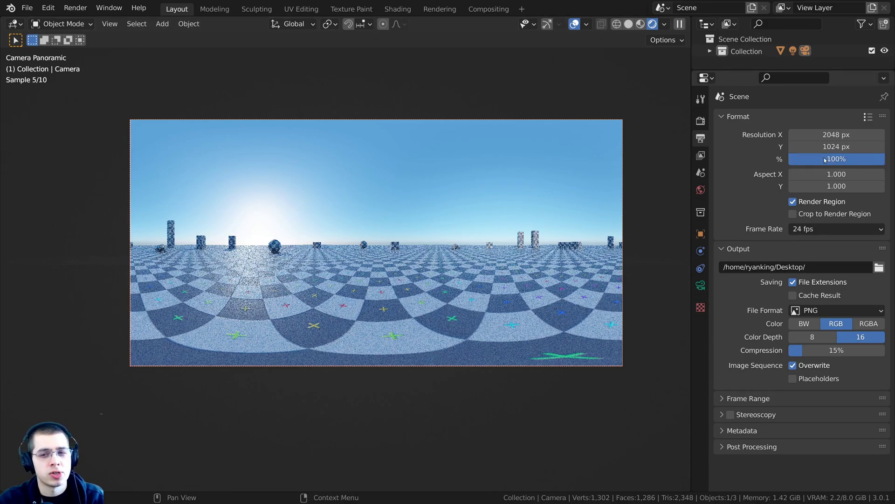
middle_click_drag(351, 233, 360, 240, "shift")
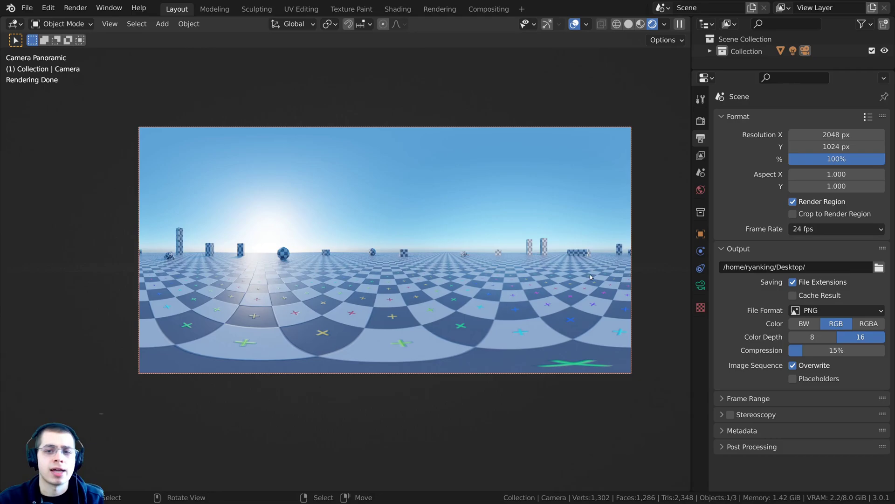
left_click(838, 159)
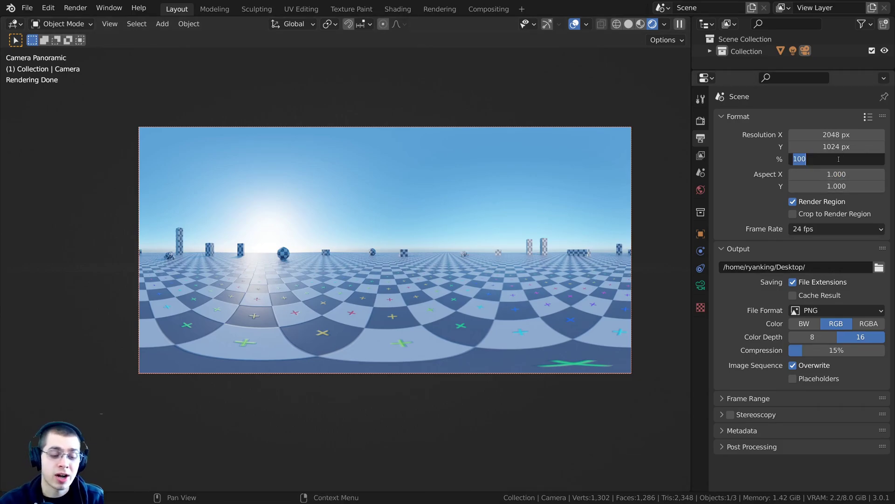
type("400")
key("Return")
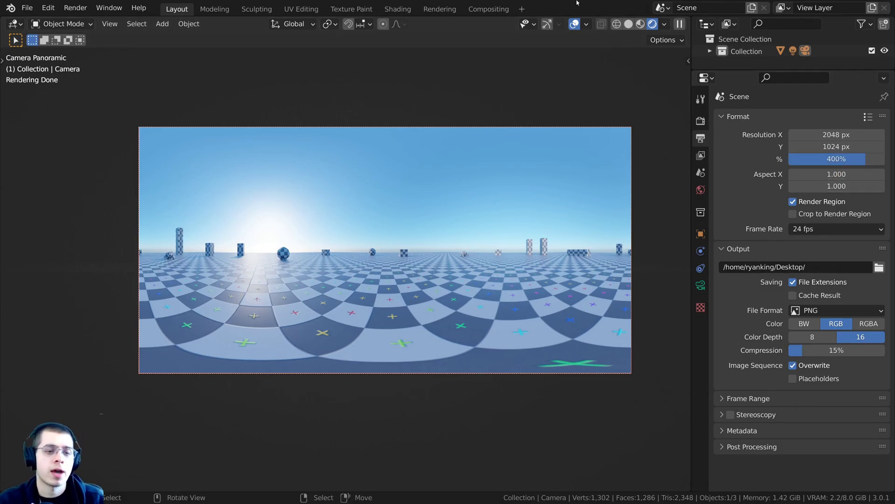
left_click(701, 120)
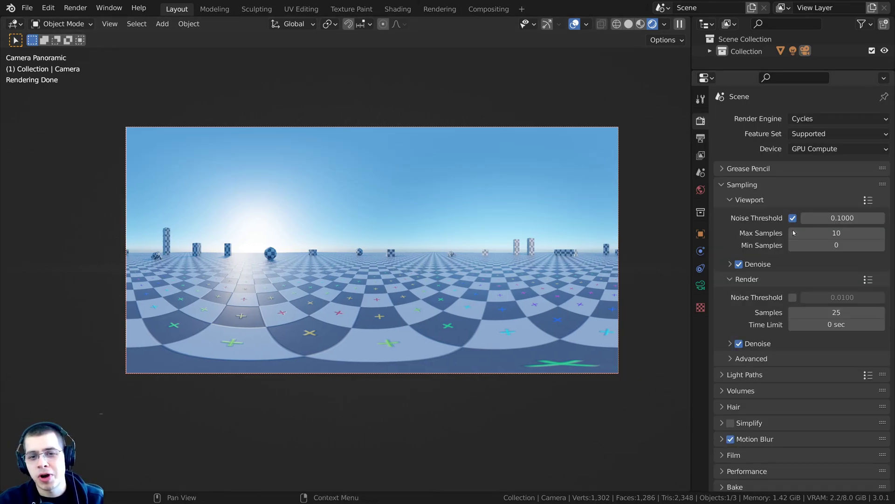
Review the 25 render samples and the OpenImageDenoise options with Albedo and Normal passes
scroll(736, 201, "down", 2)
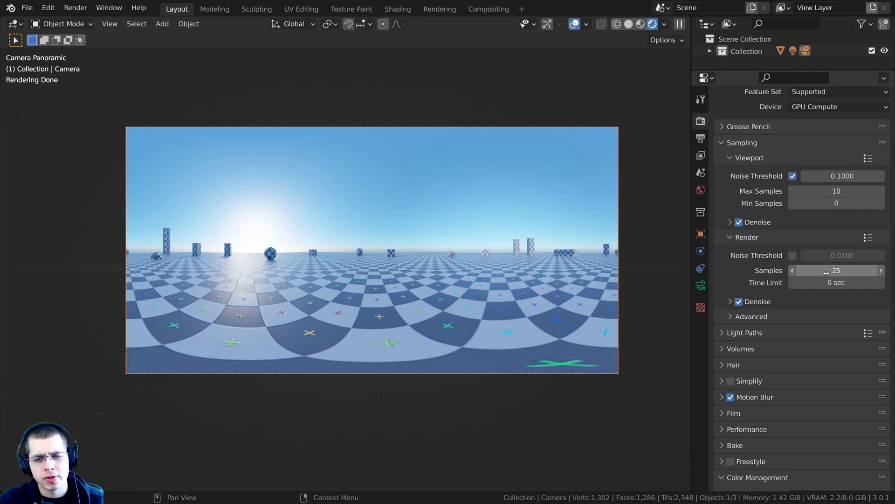
scroll(422, 161, "up", 3)
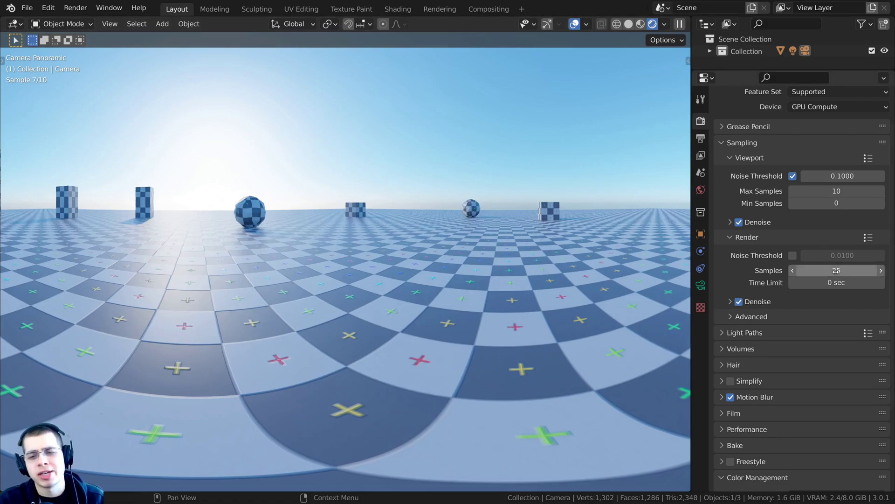
scroll(516, 279, "down", 3)
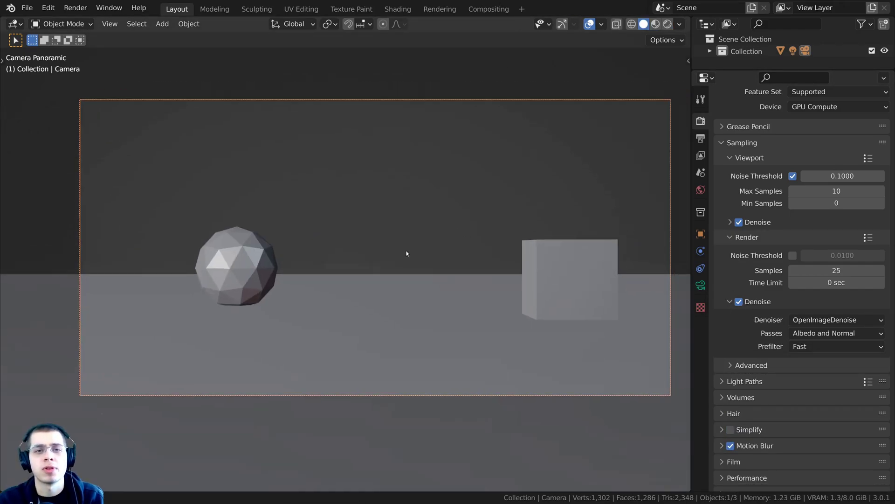
Switch the viewport to solid shading and save the project as Tutorial.blend
key("z")
left_click(27, 7)
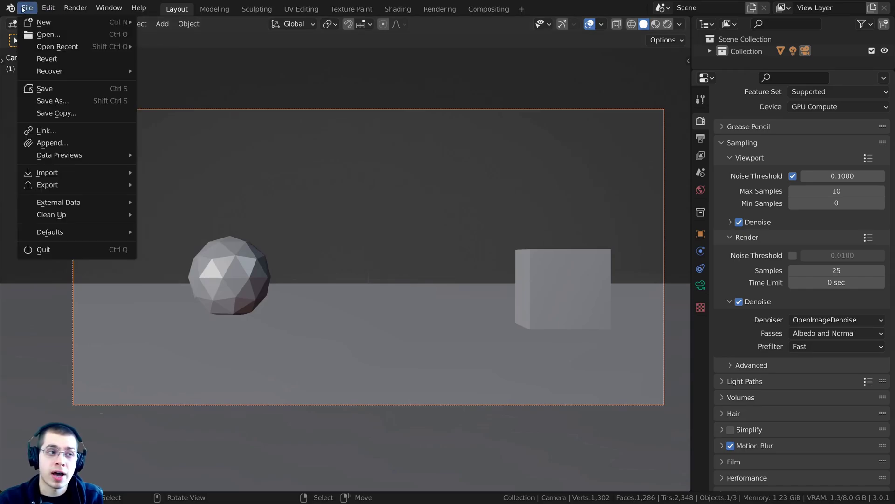
left_click(42, 88)
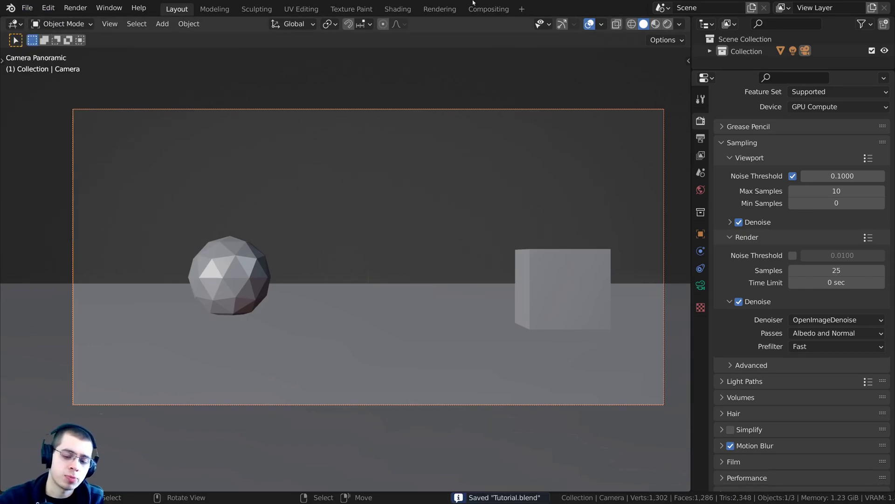
Render the final equirectangular panorama and zoom out to view it
left_click(78, 8)
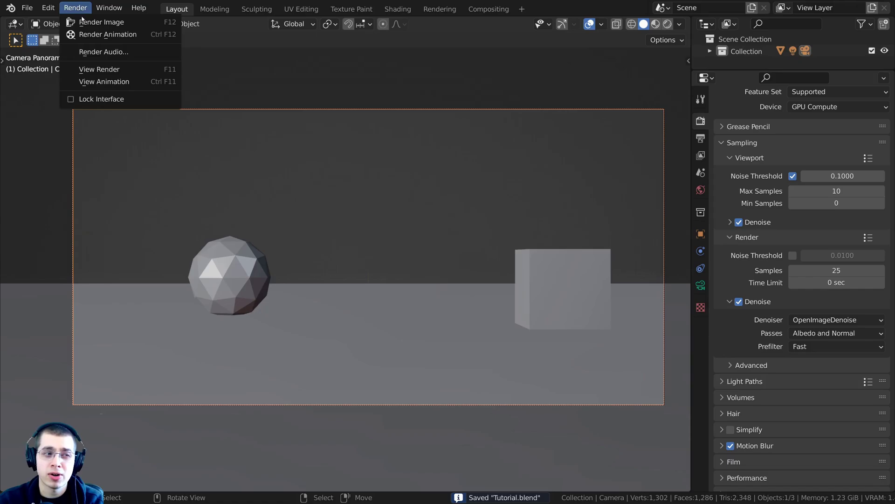
left_click(102, 22)
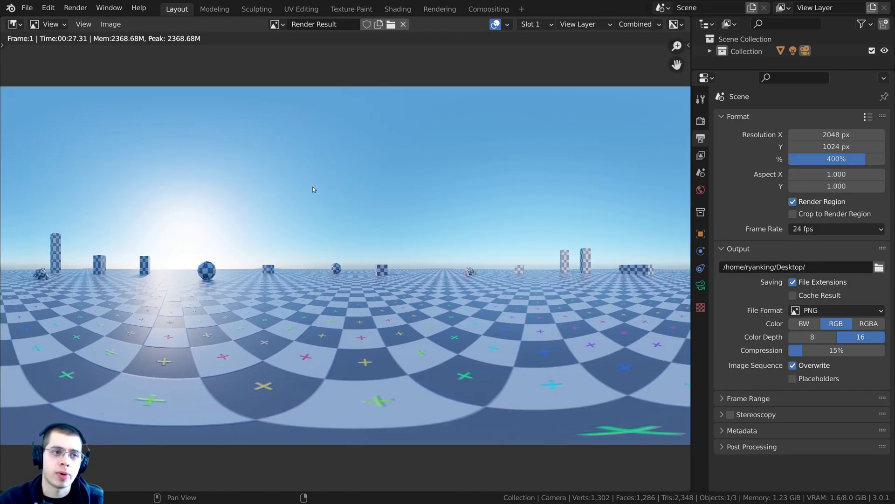
scroll(192, 100, "down", 2)
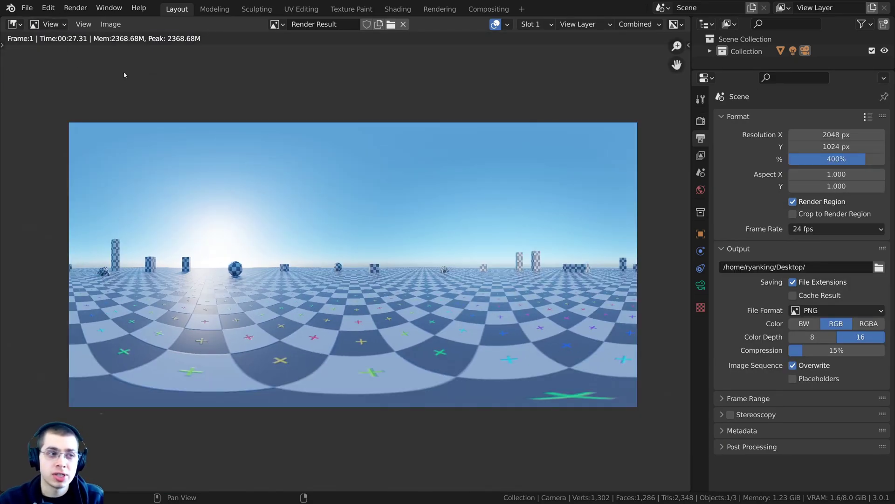
Save the render as Tutorial.hdr in Radiance HDR format to the HDRI folder
left_click(111, 24)
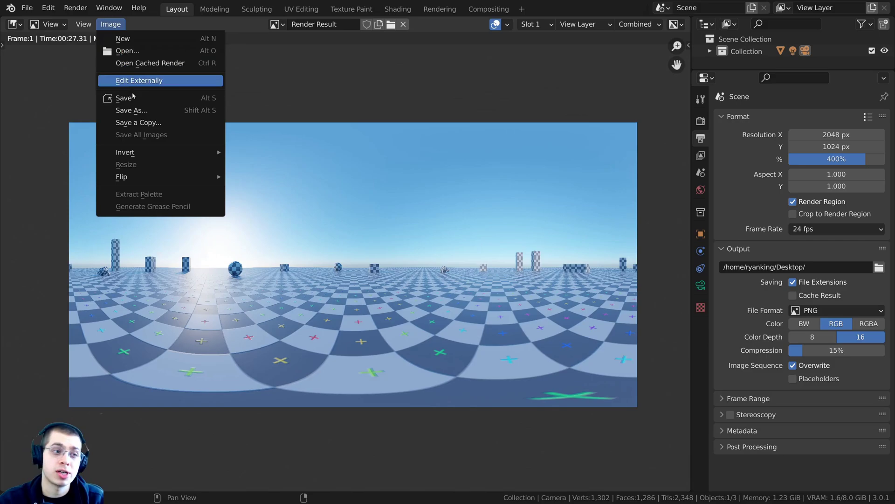
left_click(142, 112)
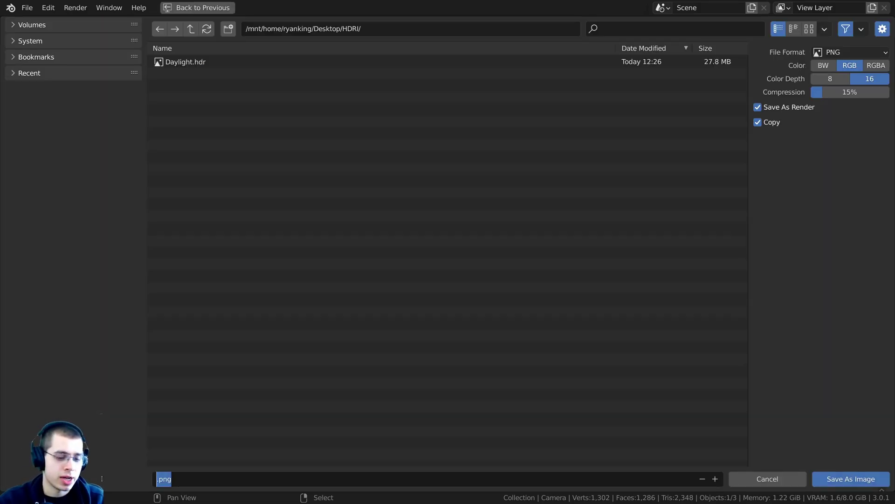
type("Tutorial")
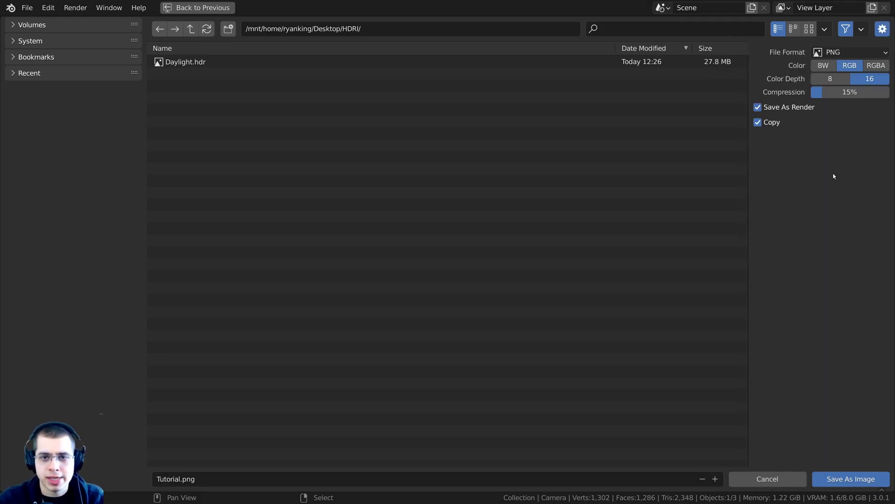
left_click(834, 52)
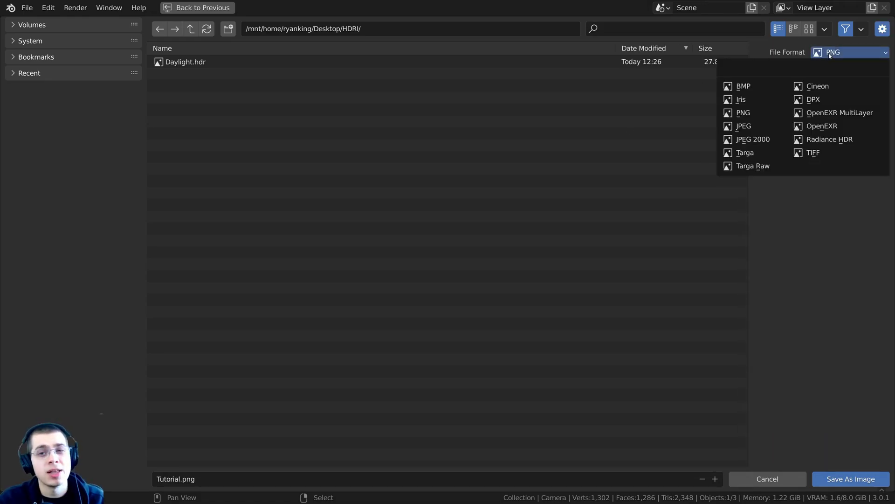
left_click(821, 140)
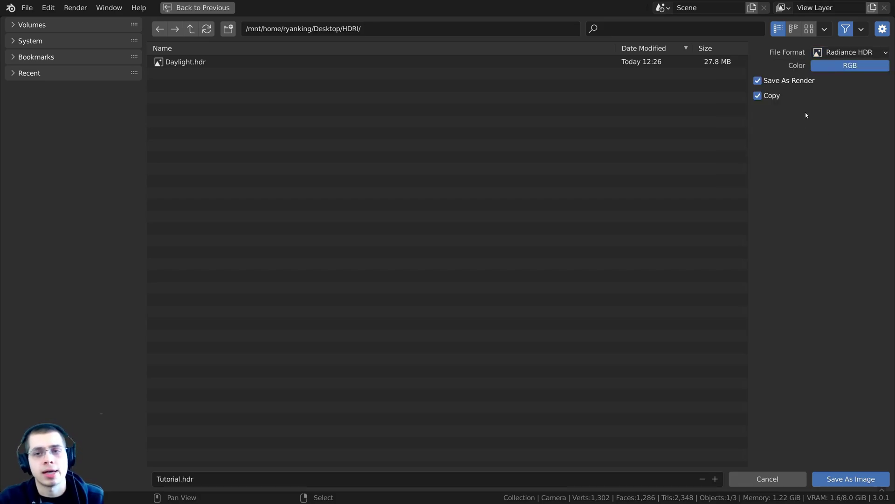
left_click(843, 473)
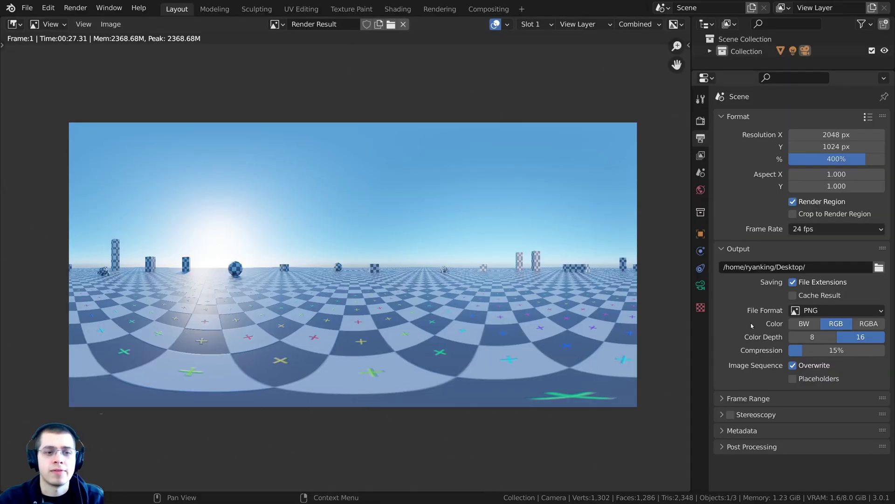
middle_click_drag(414, 254, 423, 262)
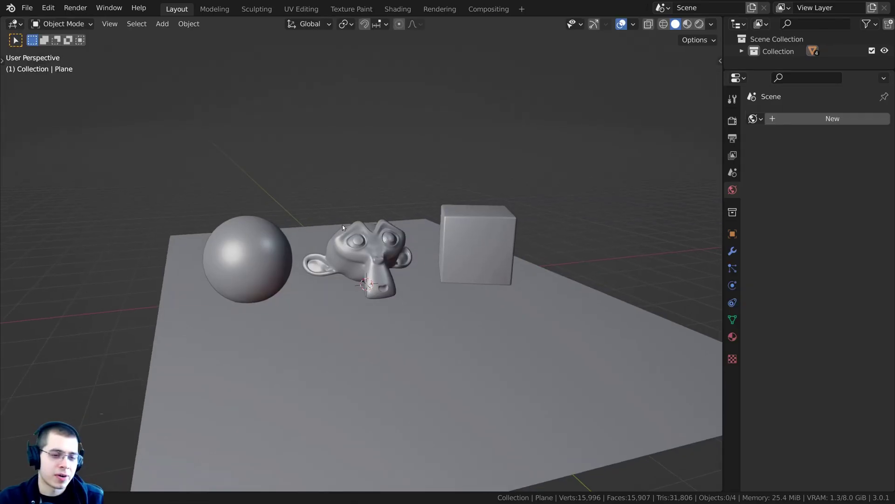
middle_click_drag(342, 225, 359, 220)
Clear the selection and create a new World for the test scene
left_click(368, 224)
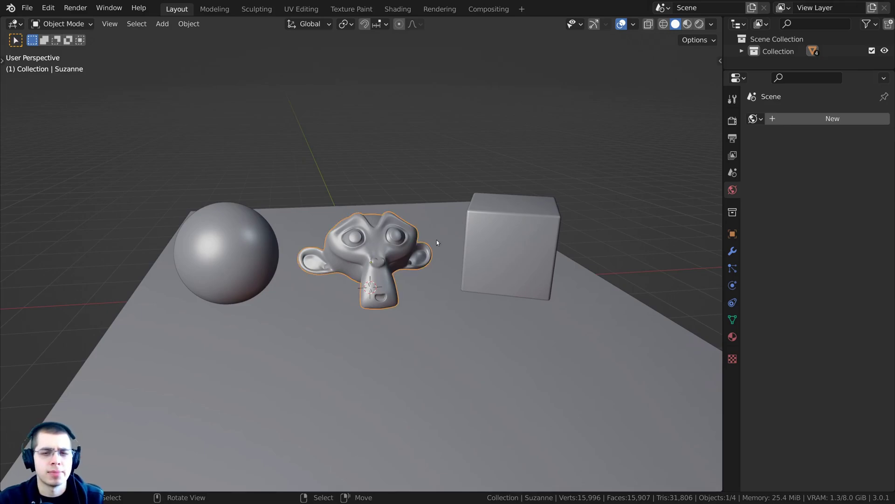
middle_click_drag(437, 240, 443, 243)
key("alt+a")
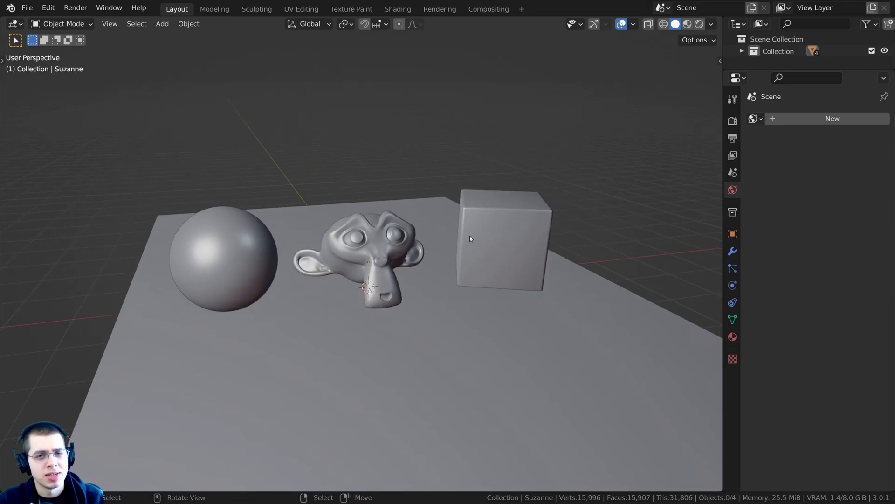
middle_click_drag(701, 188, 695, 191)
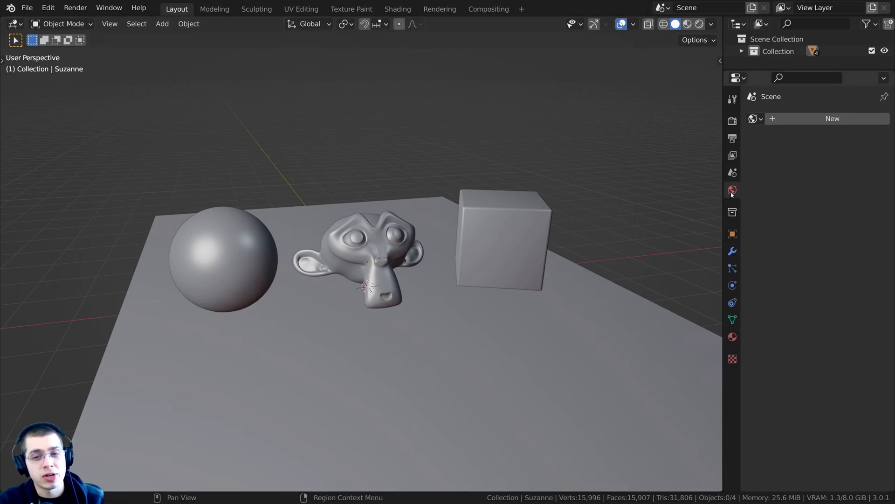
left_click(806, 120)
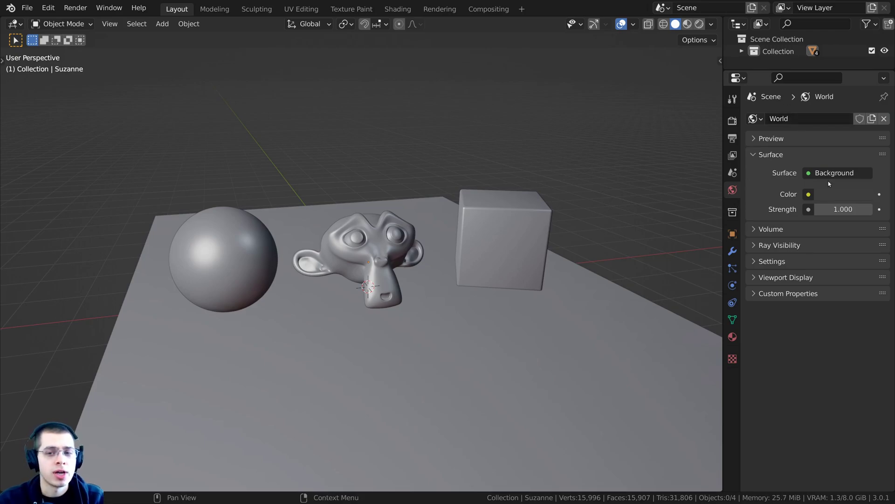
Drive the world colour with an Environment Texture loaded from Tutorial.hdr
left_click(809, 194)
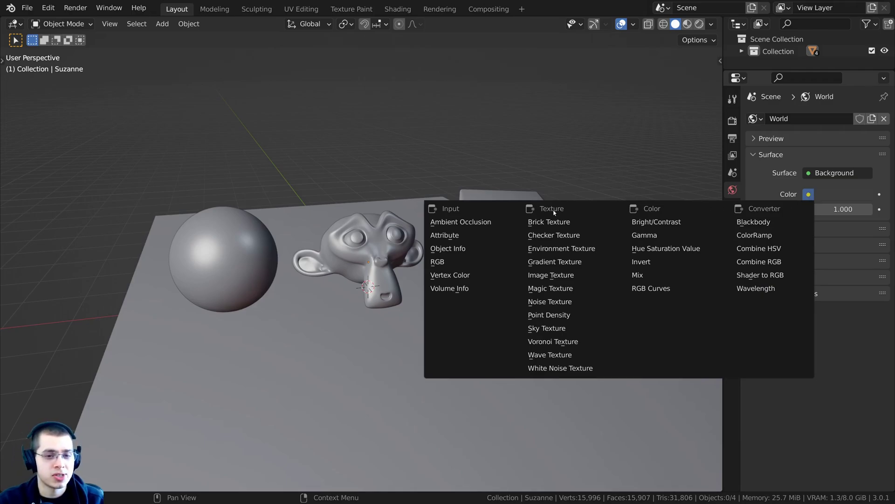
left_click(548, 249)
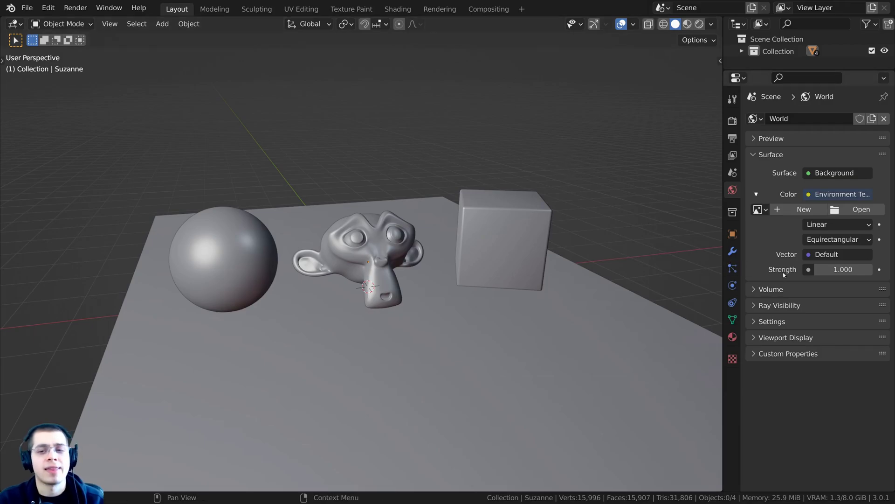
left_click(861, 208)
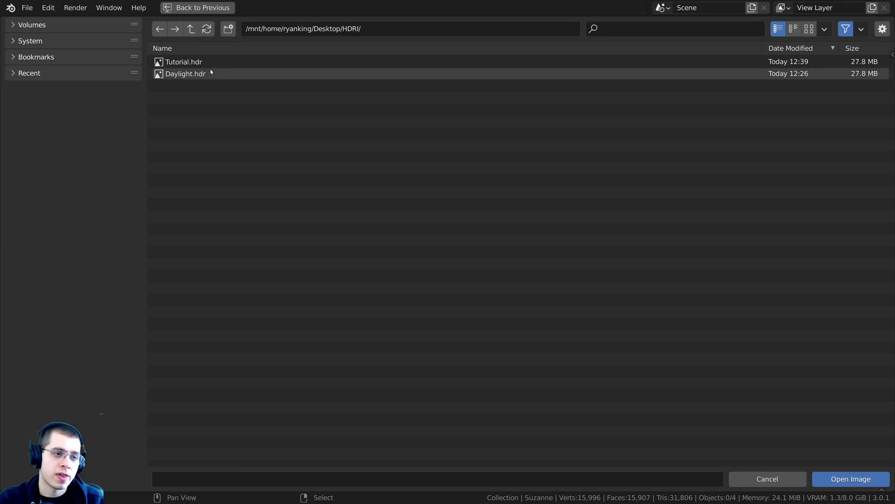
left_click(183, 63)
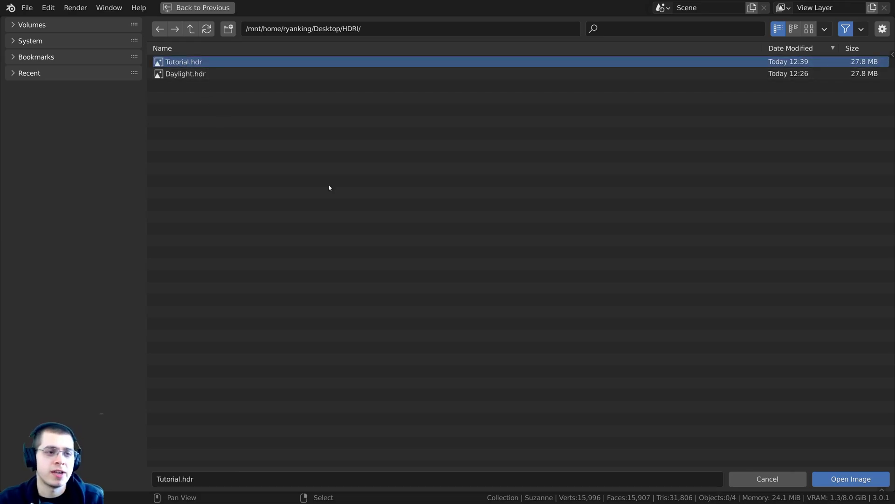
double_click(172, 62)
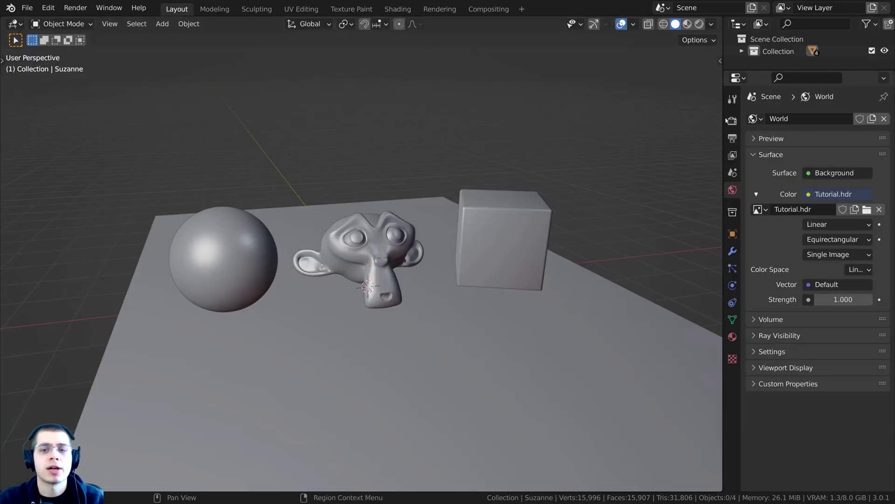
middle_click_drag(470, 345, 459, 245)
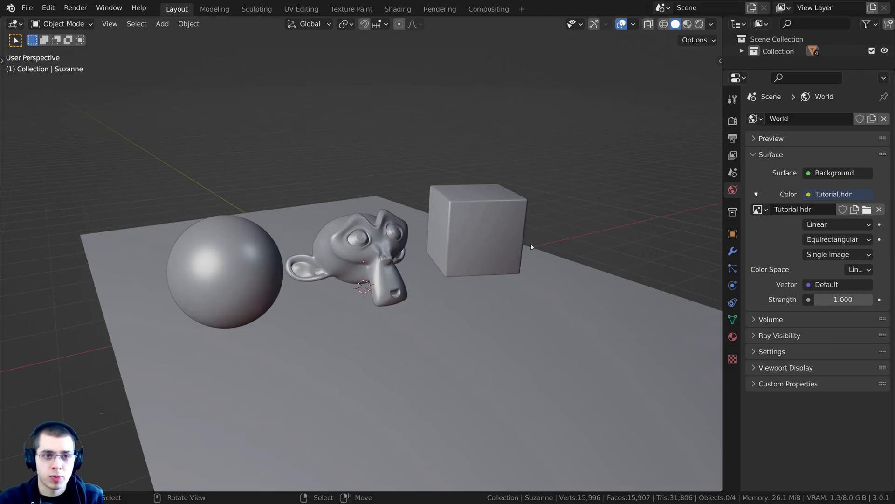
Switch the viewport to Rendered shading and orbit to inspect the checker HDRI reflected in the chrome sphere
key("z")
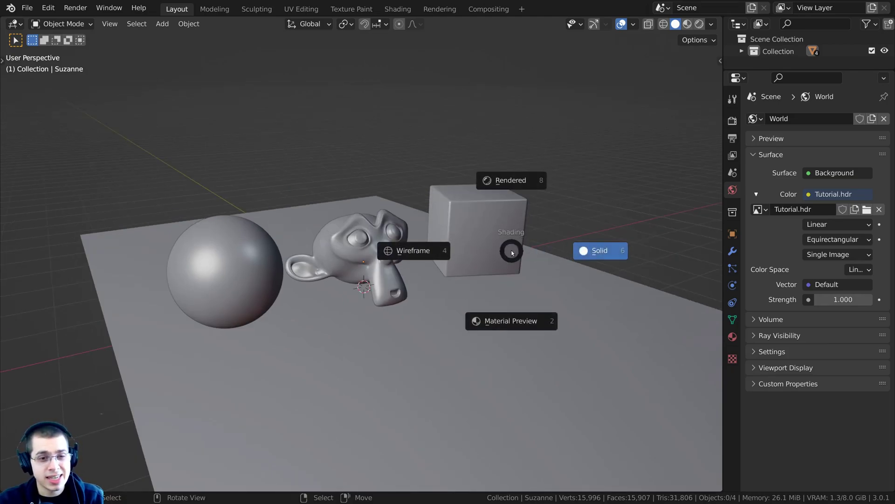
left_click(511, 189)
middle_click_drag(437, 211, 386, 283)
scroll(245, 228, "up", 10)
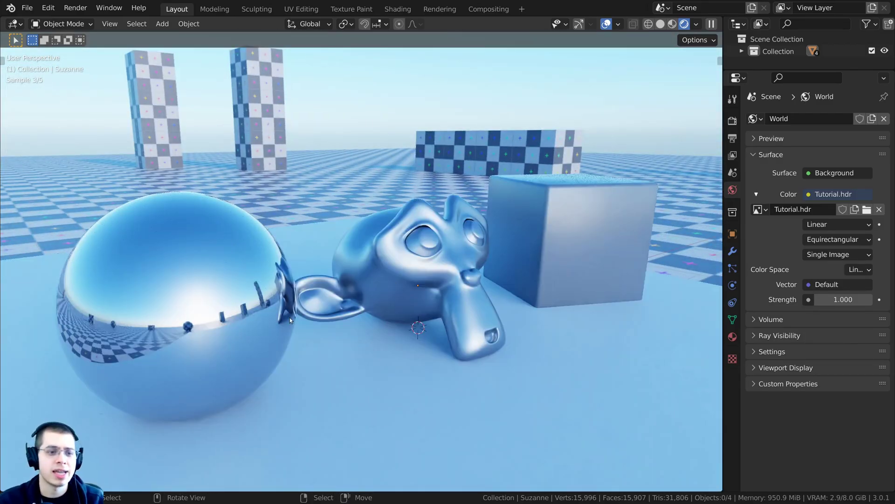
middle_click_drag(289, 317, 336, 278)
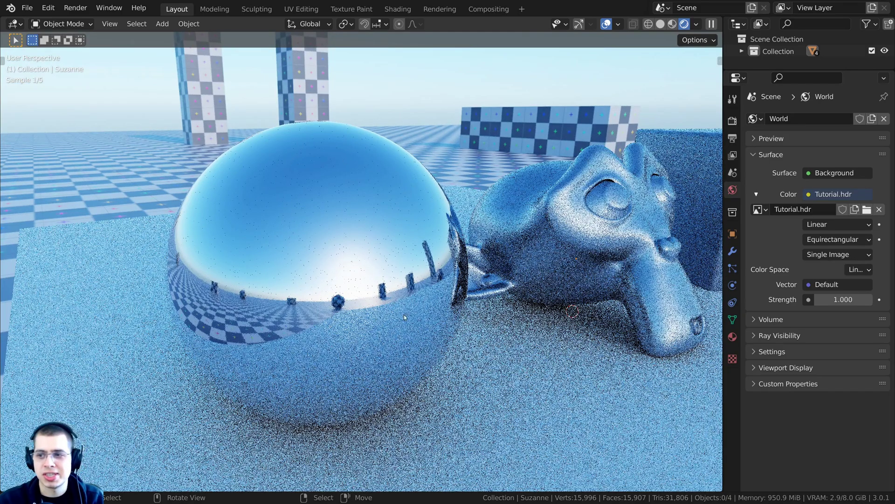
scroll(404, 314, "down", 5)
middle_click_drag(443, 312, 418, 312)
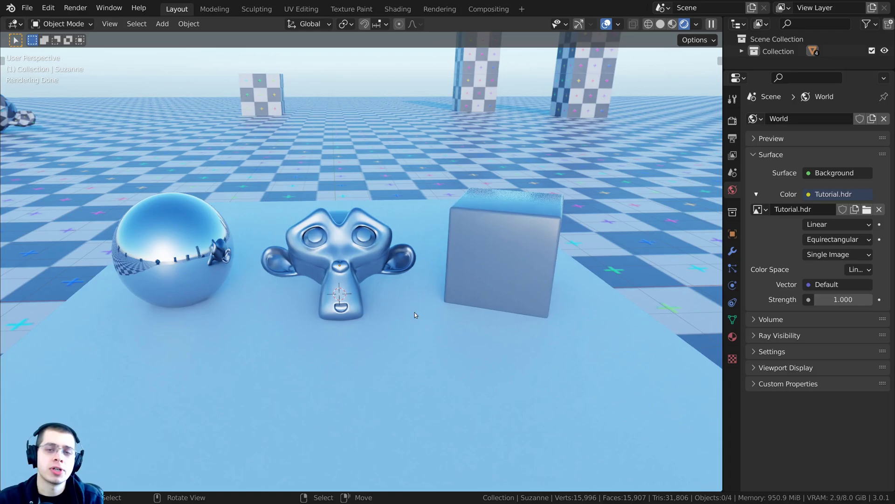
middle_click_drag(418, 270, 434, 279)
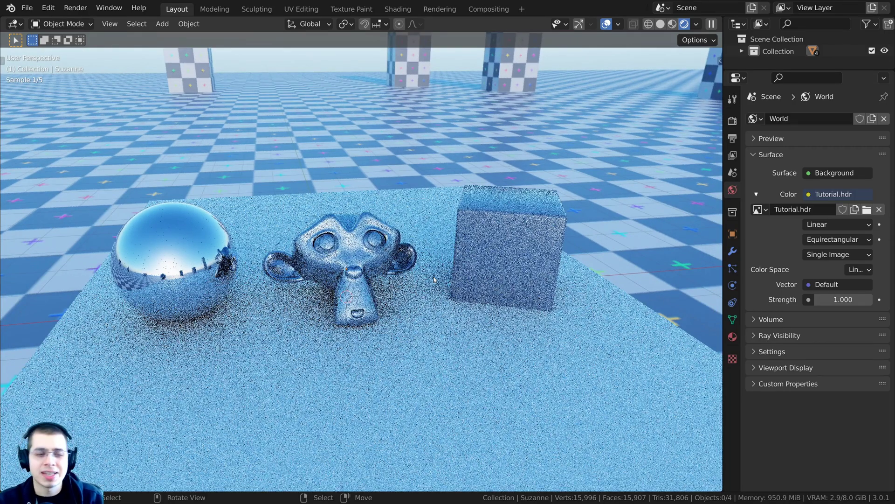